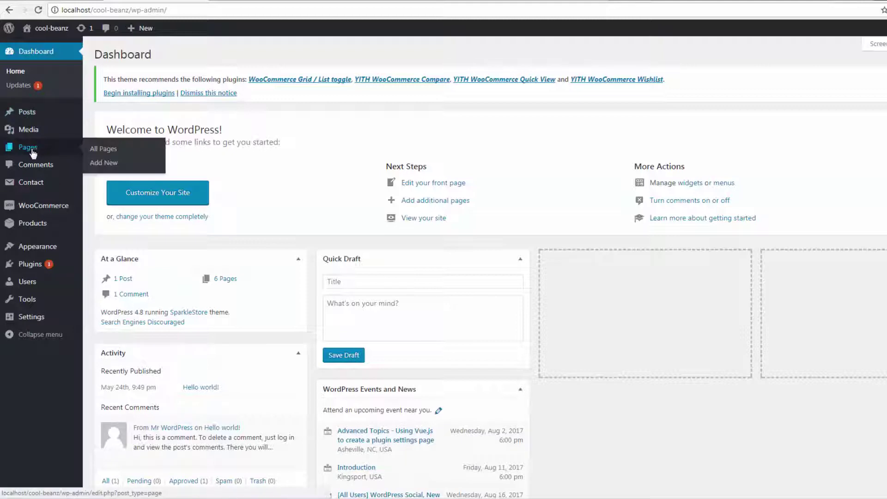
# - Create a new page titled Returns Policy, then move to the TermsFeed generator site
pyautogui.click(105, 162)
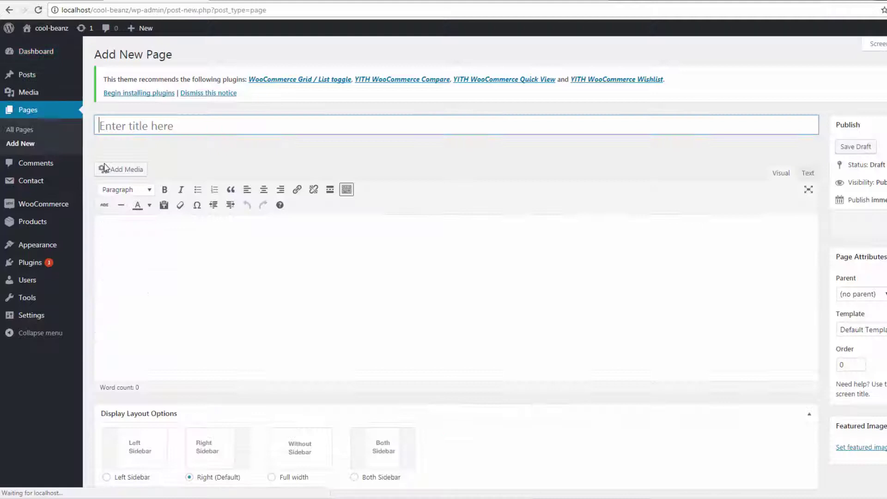
pyautogui.click(147, 125)
pyautogui.write('Ret')
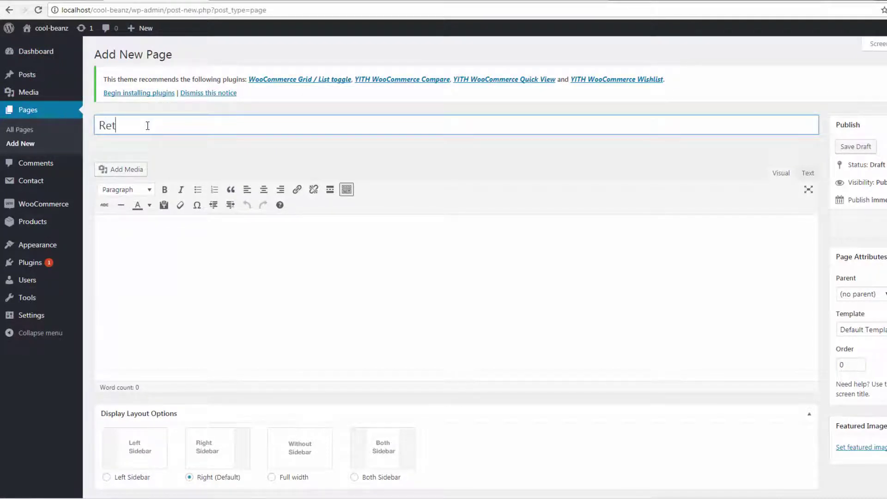
pyautogui.write('urn')
pyautogui.write('s')
pyautogui.write(' Pol')
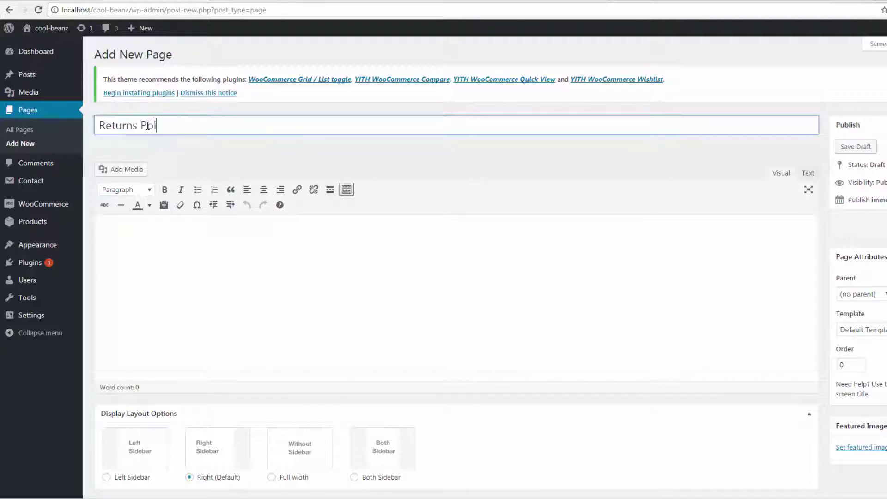
pyautogui.write('icy')
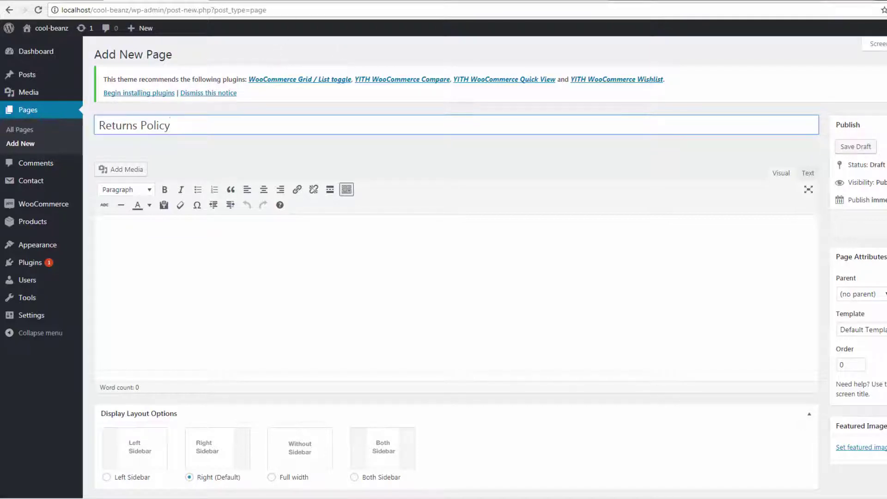
pyautogui.click(423, 1)
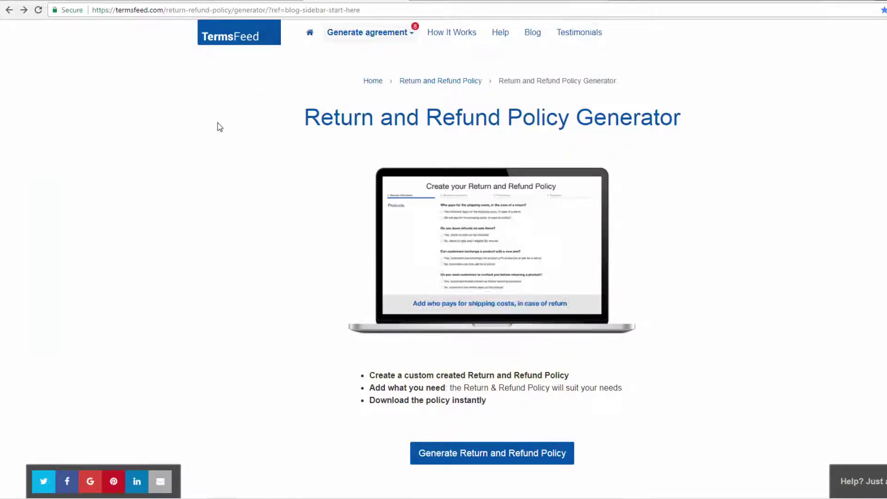
pyautogui.scroll(-5, 217, 124)
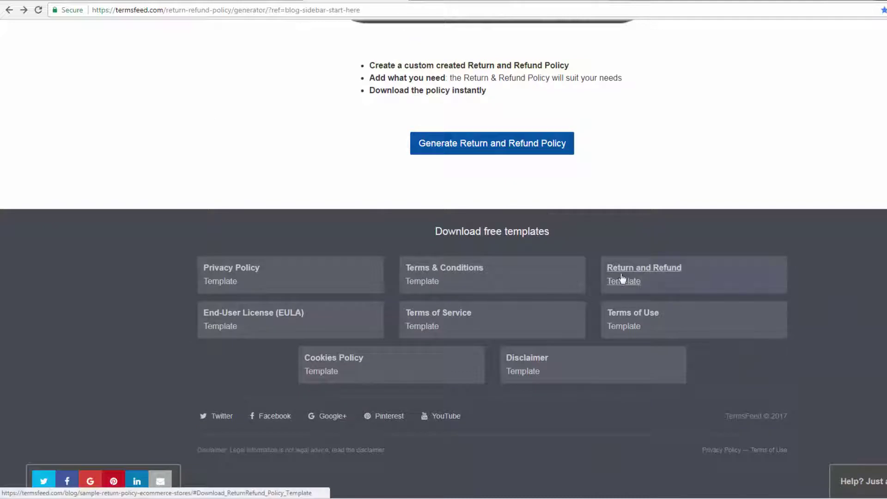
# - Open TermsFeed's free generic Return & Refund Policy template PDF
pyautogui.click(656, 273)
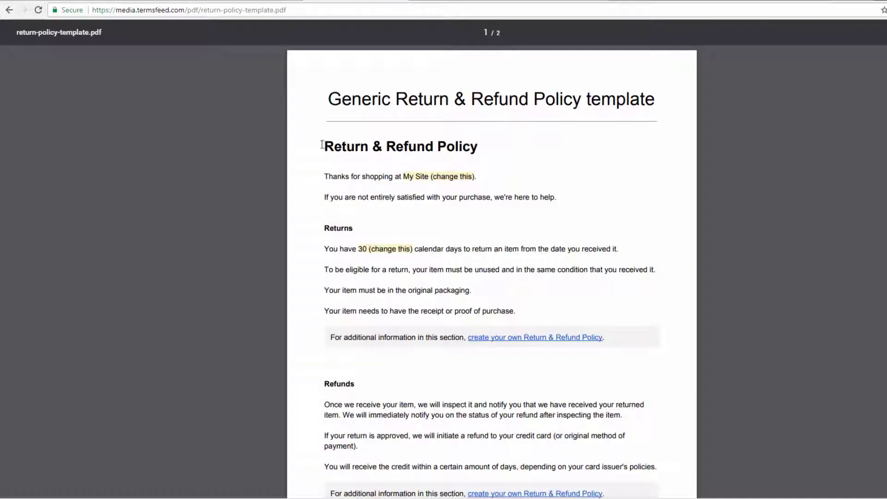
# - Select the PDF policy text from the Return & Refund Policy heading through the Contact Us sentence
pyautogui.moveTo(322, 145); pyautogui.dragTo(443, 249)
pyautogui.hotkey('ctrl', 'c')
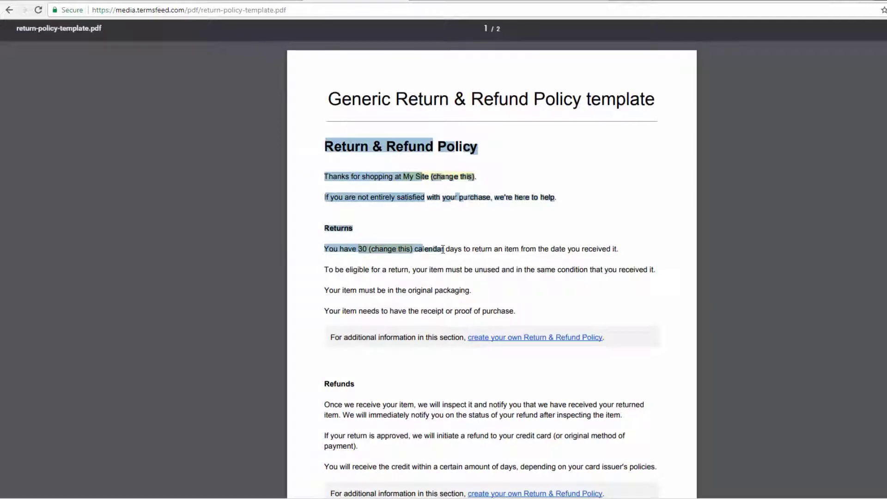
pyautogui.moveTo(442, 250)
pyautogui.mouseDown()
pyautogui.moveTo(457, 383)
pyautogui.moveTo(567, 393)
pyautogui.mouseUp()
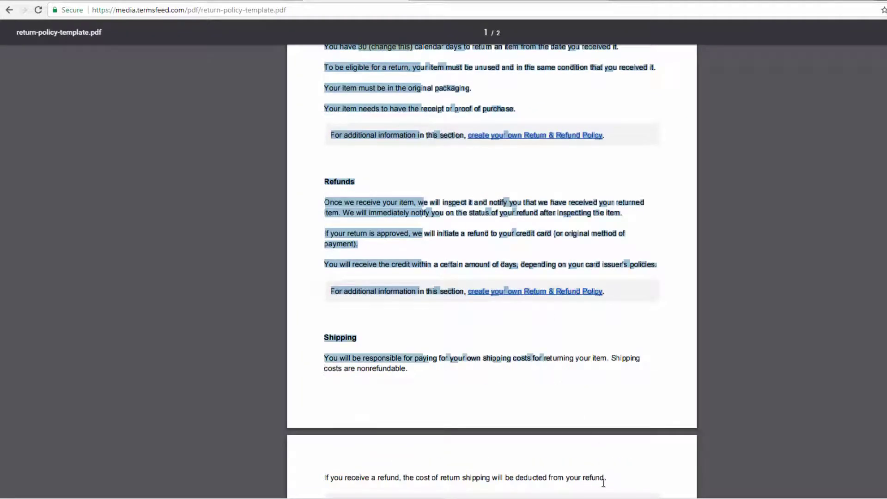
pyautogui.moveTo(603, 483); pyautogui.dragTo(592, 340)
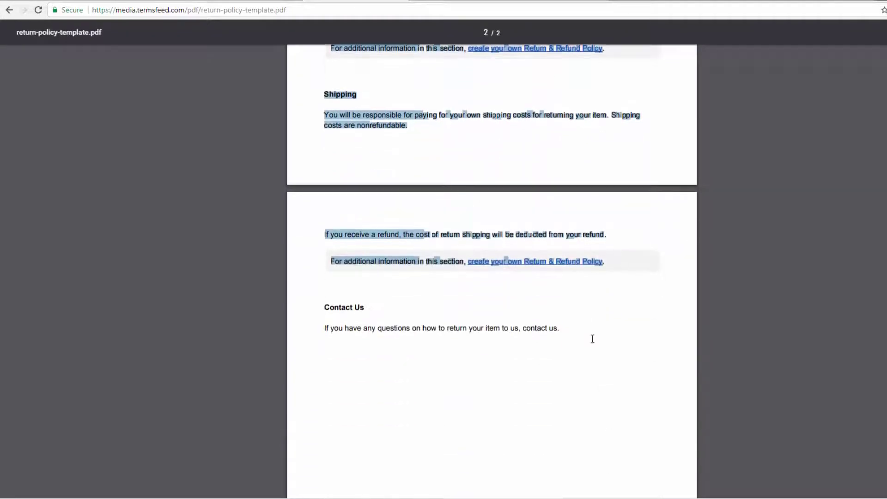
pyautogui.moveTo(590, 325); pyautogui.dragTo(554, 328)
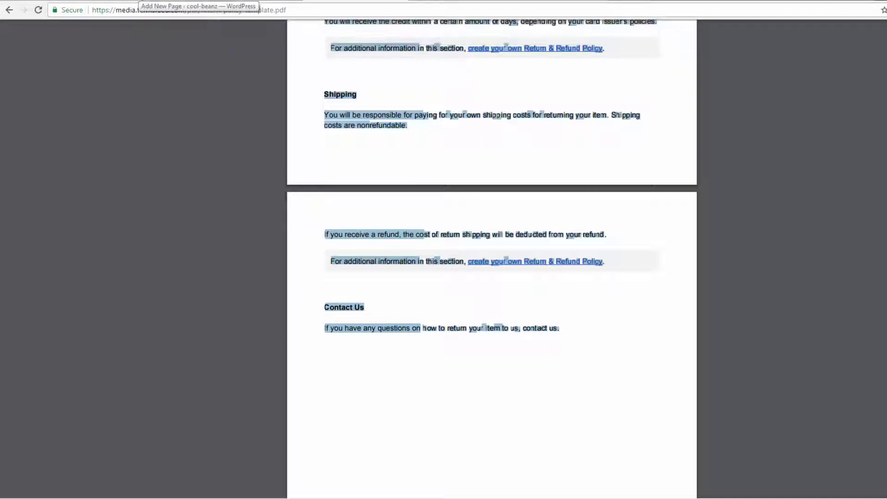
# - Paste the copied policy text into the Returns Policy page body with a blank line after the heading
pyautogui.click(146, 1)
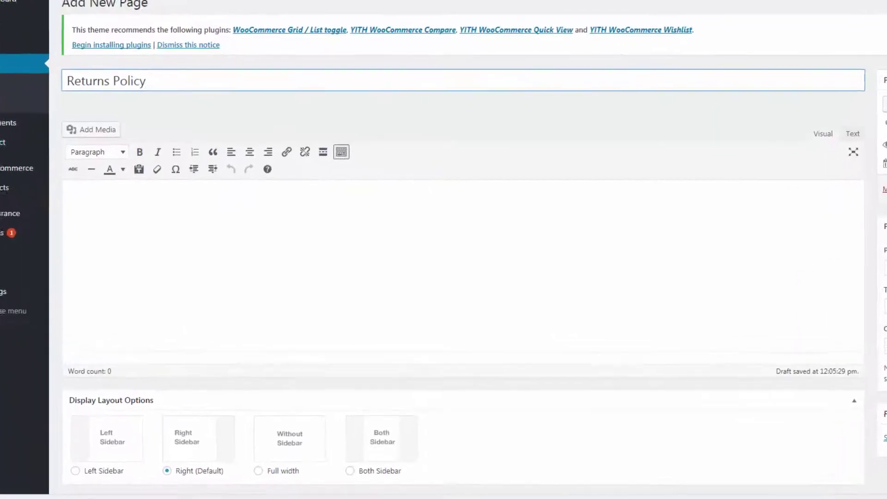
pyautogui.click(46, 164)
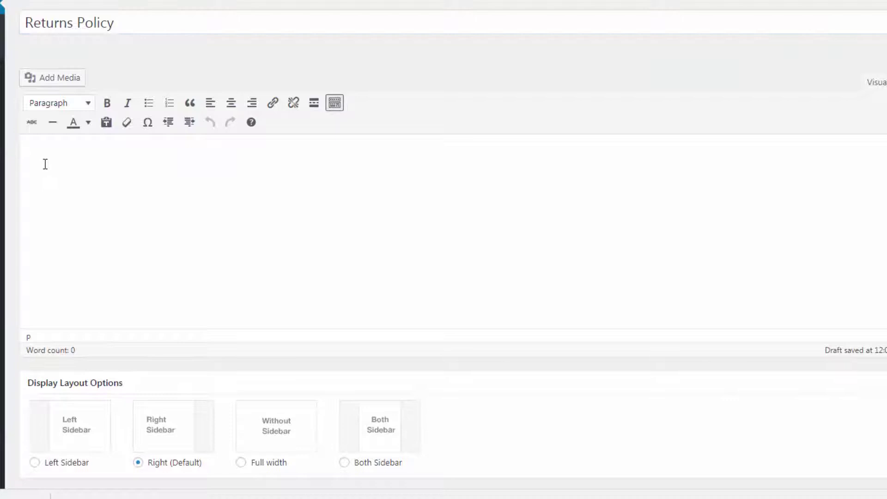
pyautogui.hotkey('ctrl', 'v')
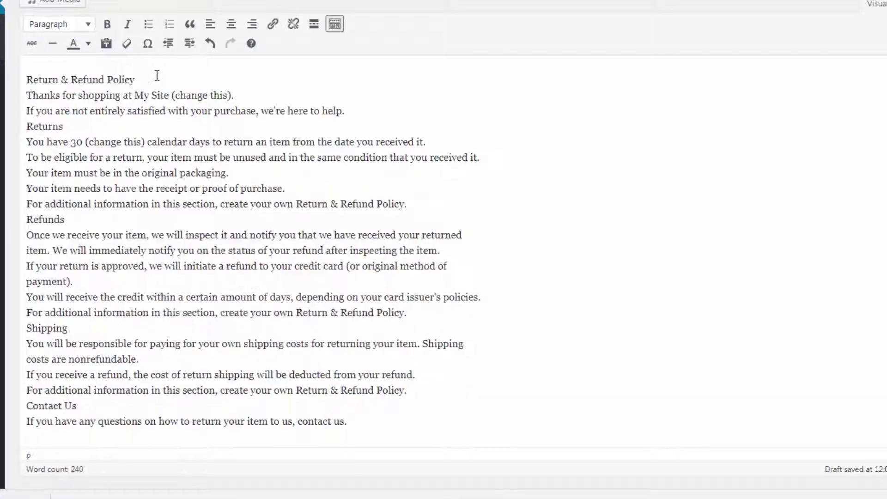
pyautogui.press('Return')
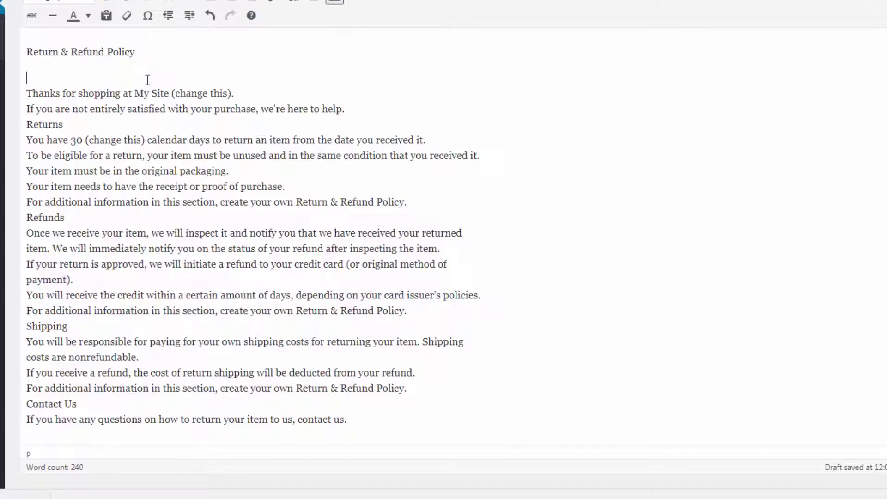
# - Format the Return & Refund Policy title as a Heading 2
pyautogui.moveTo(141, 52); pyautogui.dragTo(40, 61)
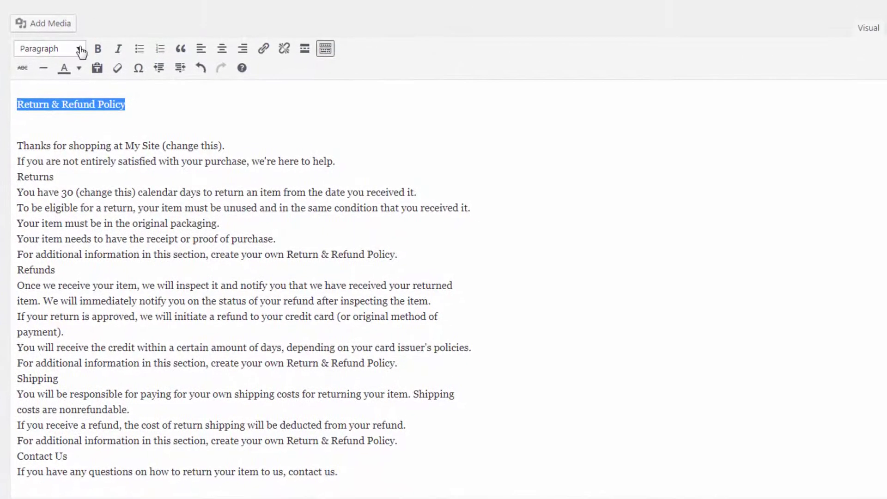
pyautogui.click(81, 31)
pyautogui.click(73, 133)
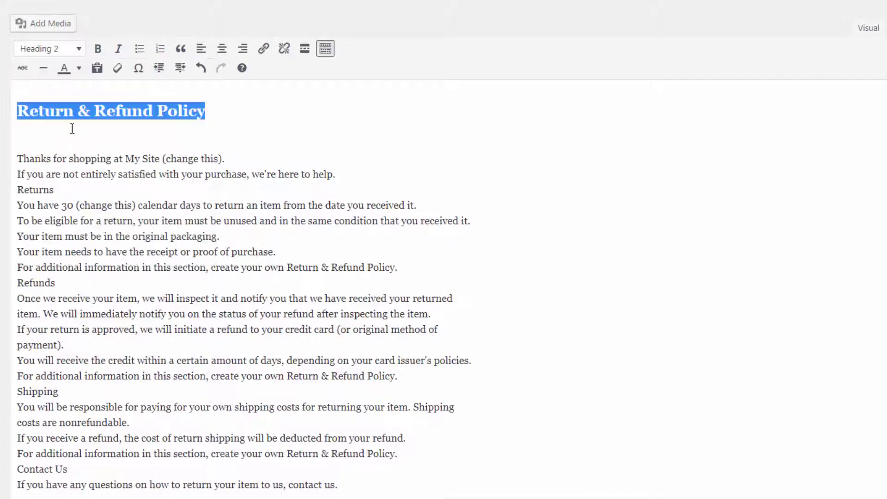
pyautogui.click(265, 133)
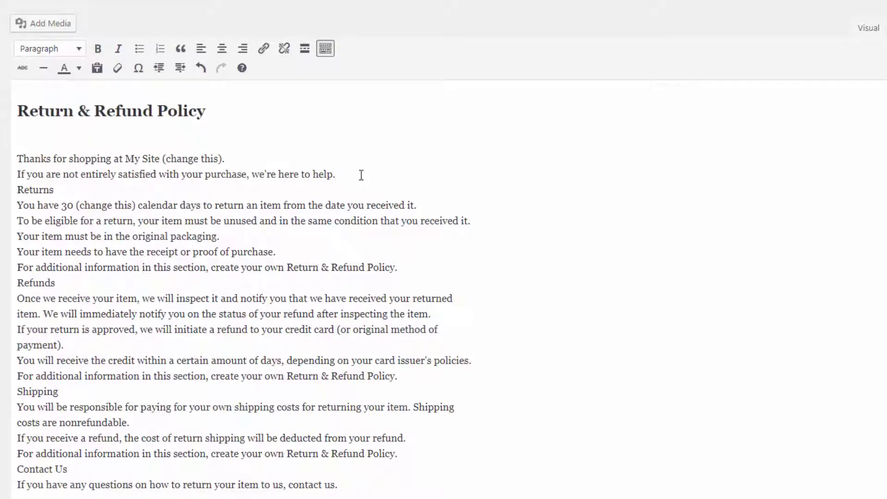
# - Make the Returns and Refunds headings bold with blank lines around them
pyautogui.press('Return')
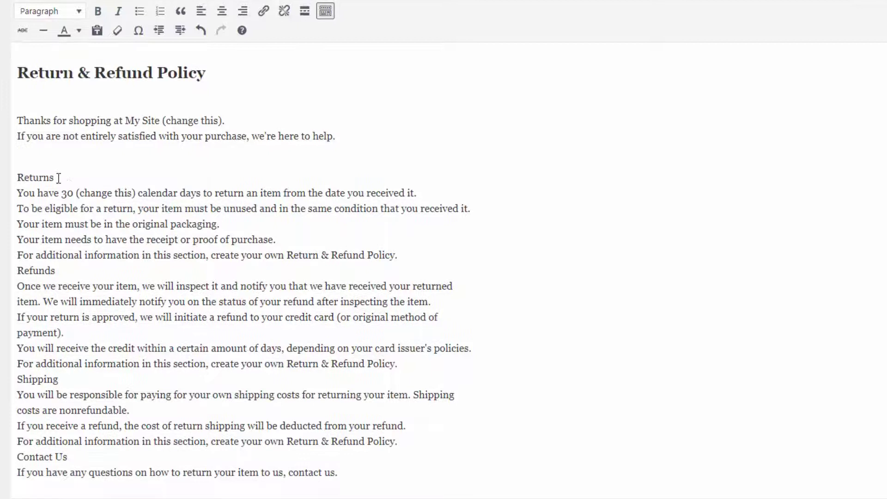
pyautogui.moveTo(54, 177); pyautogui.dragTo(17, 178)
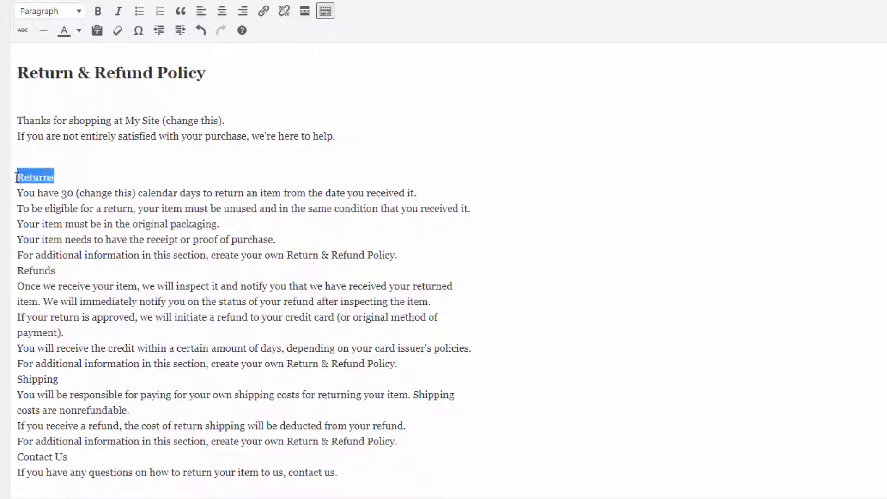
pyautogui.click(96, 14)
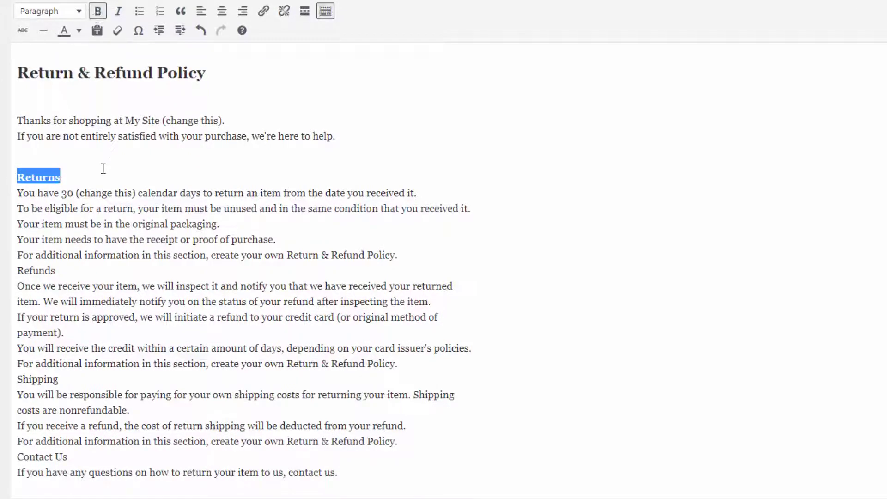
pyautogui.click(81, 177)
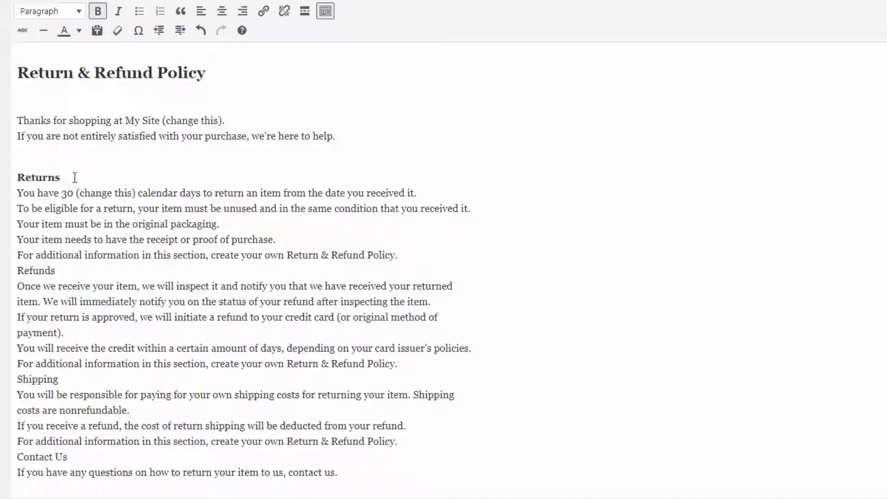
pyautogui.press('Return')
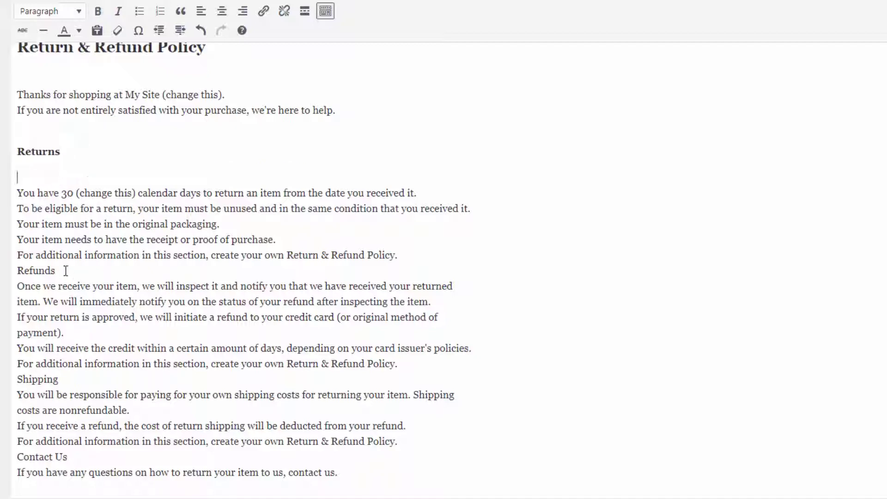
pyautogui.click(65, 271)
pyautogui.click(412, 254)
pyautogui.press('Return')
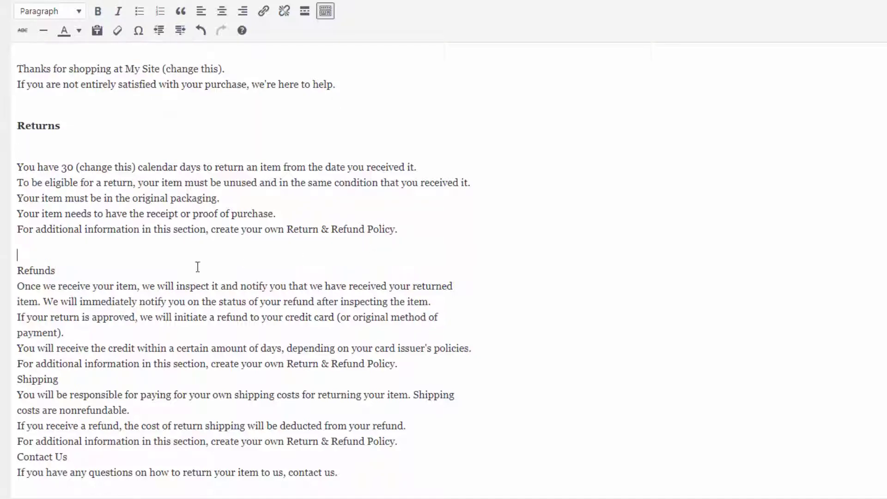
pyautogui.moveTo(70, 270); pyautogui.dragTo(15, 270)
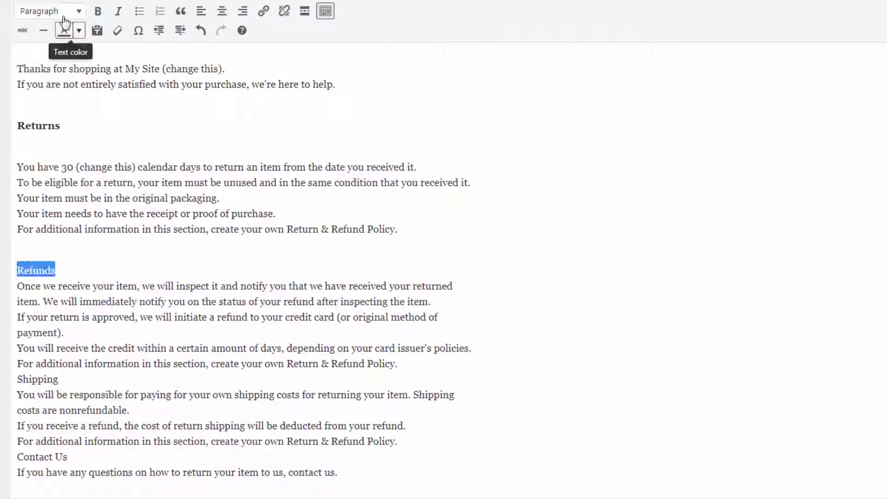
pyautogui.click(98, 16)
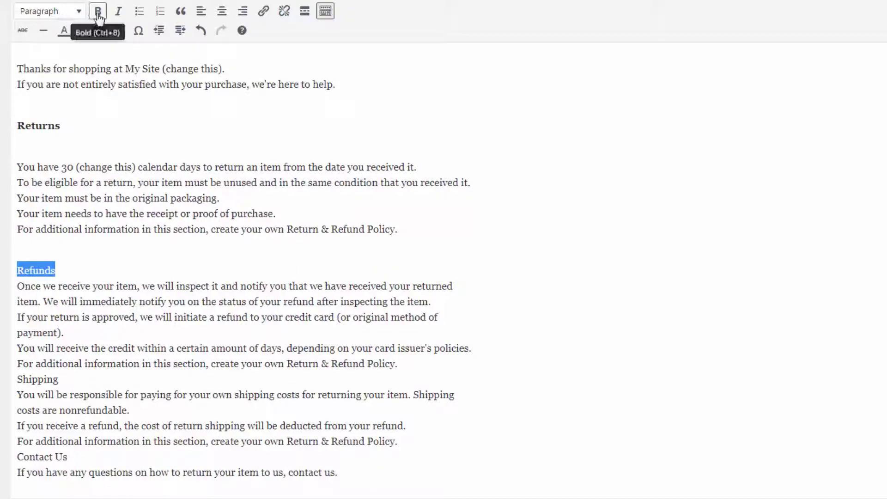
pyautogui.click(80, 265)
pyautogui.press('Return')
pyautogui.scroll(-2, 214, 265)
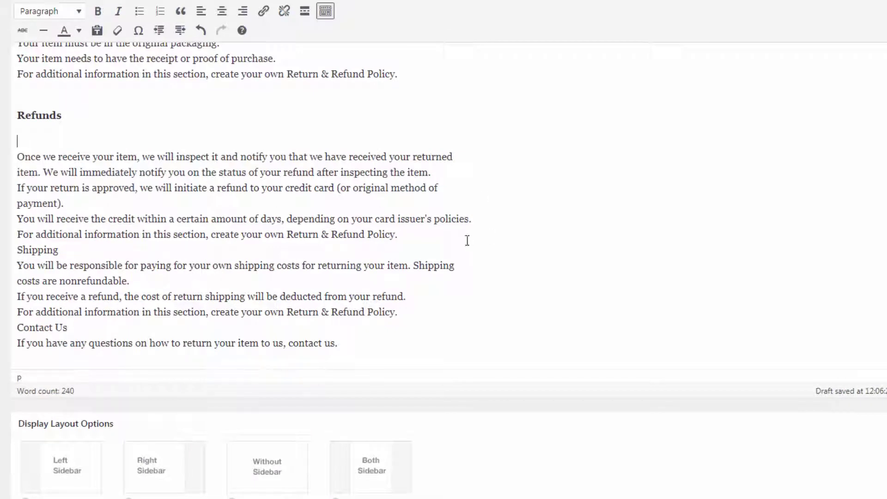
# - Make the Shipping and Contact Us headings bold with blank lines, and start a CLICK HERE TO CONTACT US line below
pyautogui.click(409, 239)
pyautogui.press('Return')
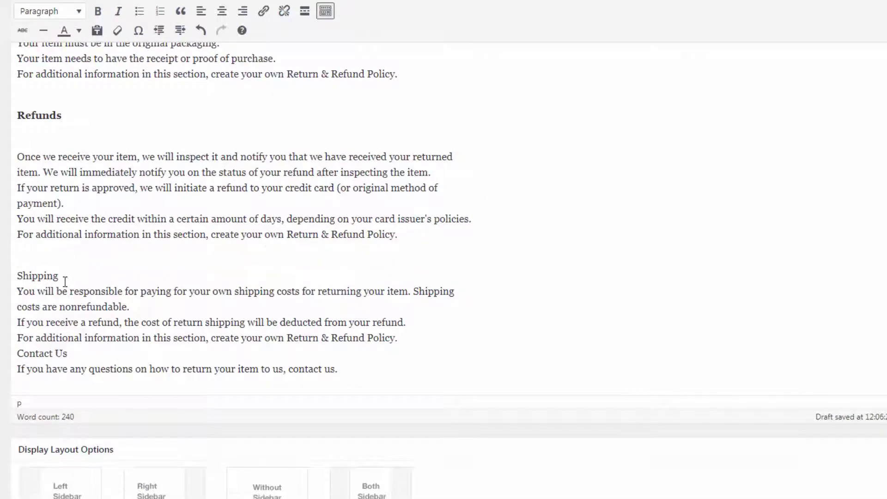
pyautogui.moveTo(64, 280); pyautogui.dragTo(17, 278)
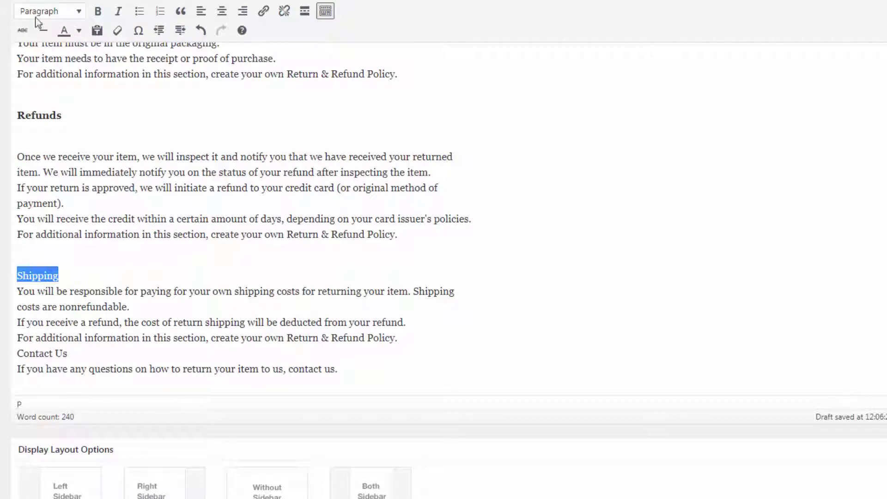
pyautogui.click(98, 10)
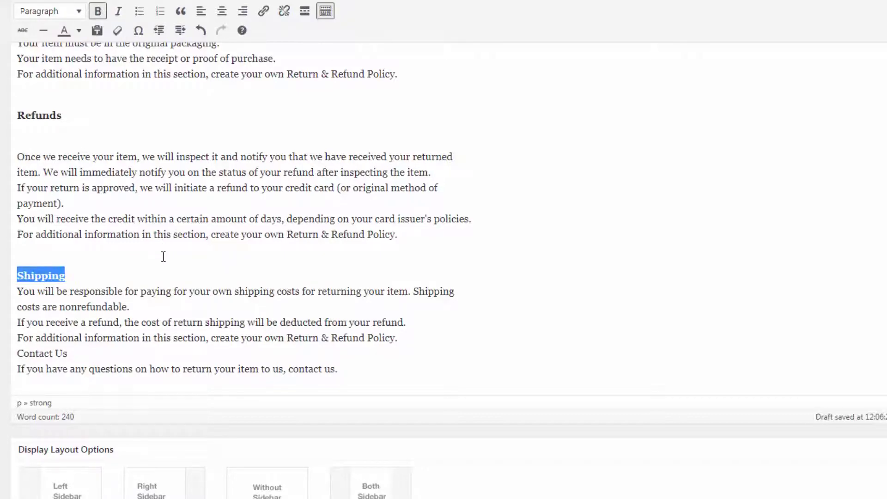
pyautogui.click(166, 257)
pyautogui.scroll(-1, 217, 263)
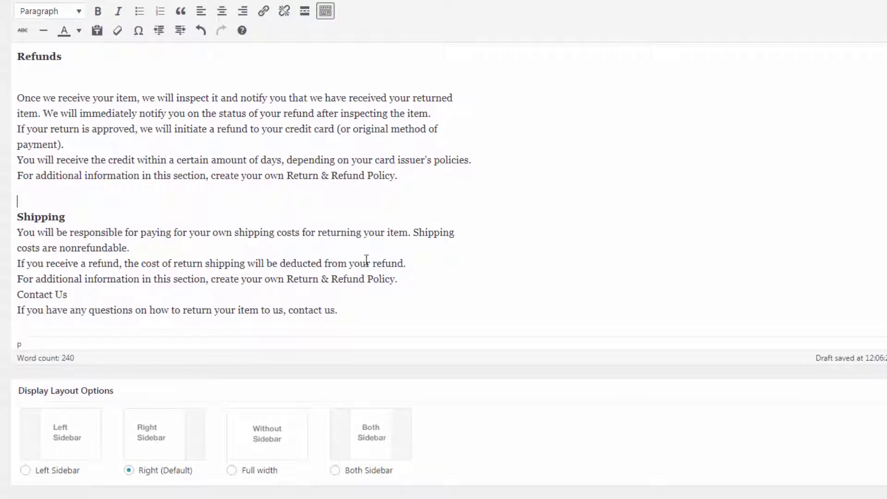
pyautogui.click(409, 279)
pyautogui.press('Return')
pyautogui.moveTo(70, 321); pyautogui.dragTo(17, 320)
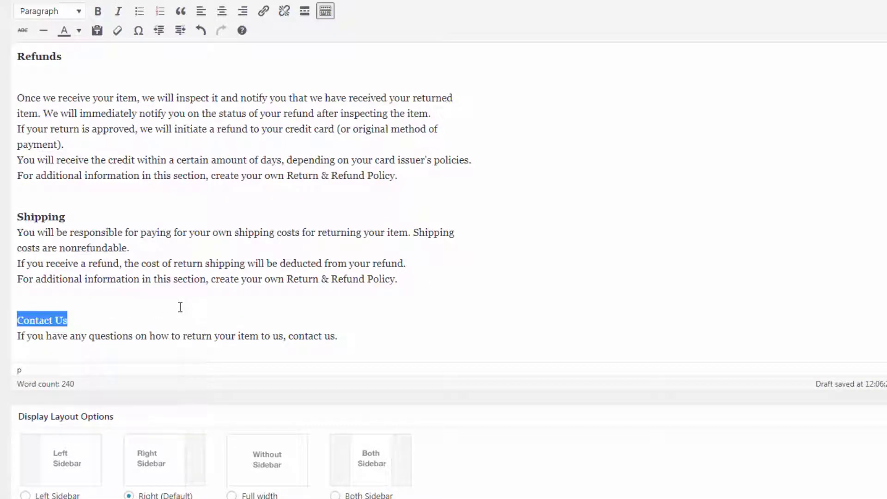
pyautogui.click(98, 13)
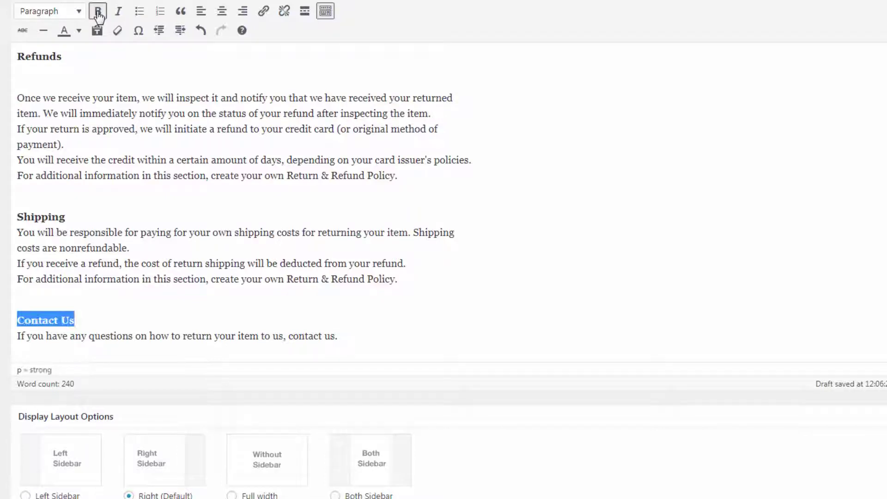
pyautogui.click(93, 320)
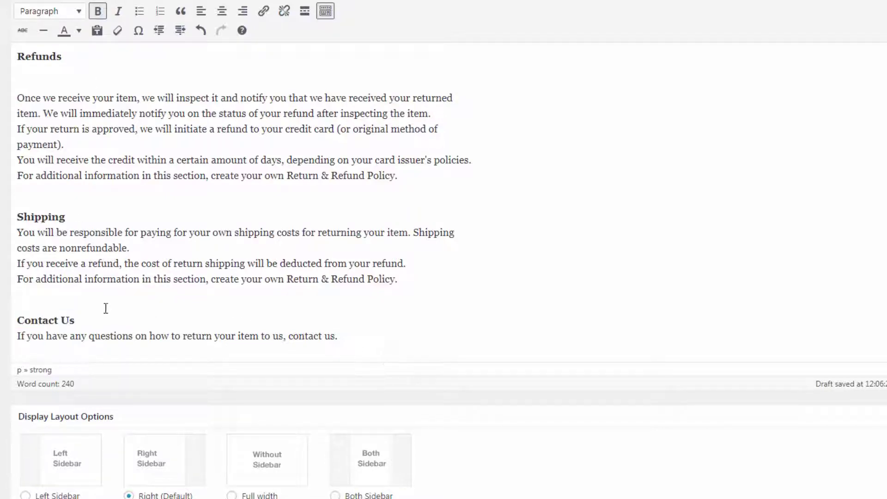
pyautogui.press('Return')
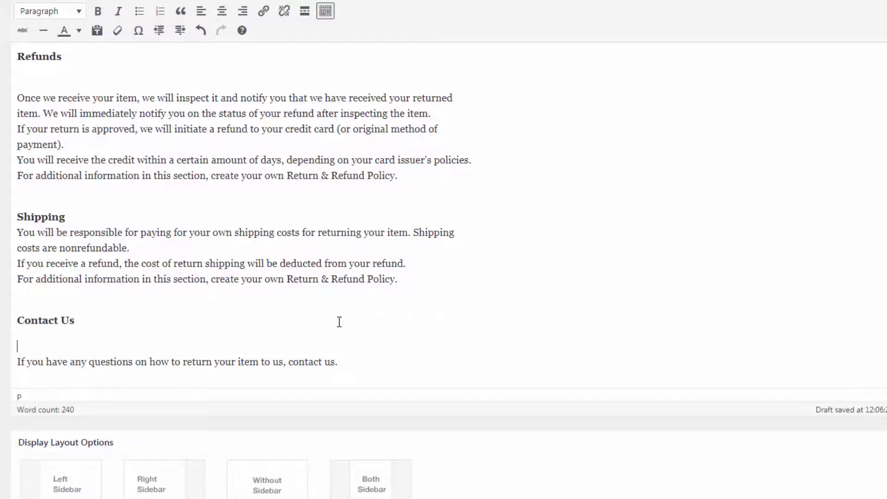
pyautogui.scroll(-1, 339, 322)
pyautogui.click(353, 311)
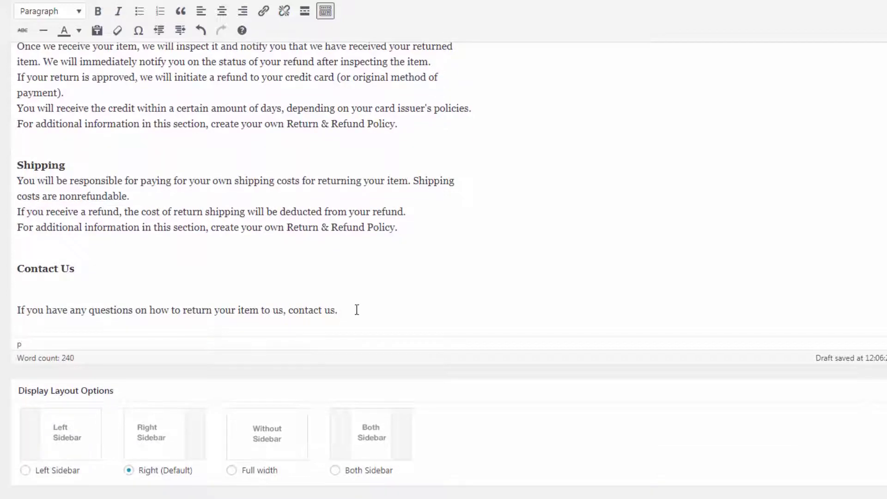
pyautogui.press('Return')
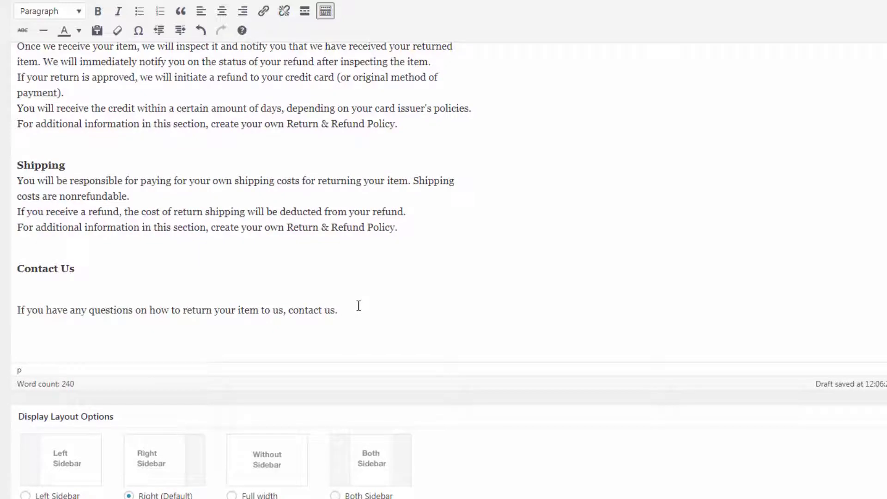
pyautogui.write('CLICK')
pyautogui.write(' HERE TO ')
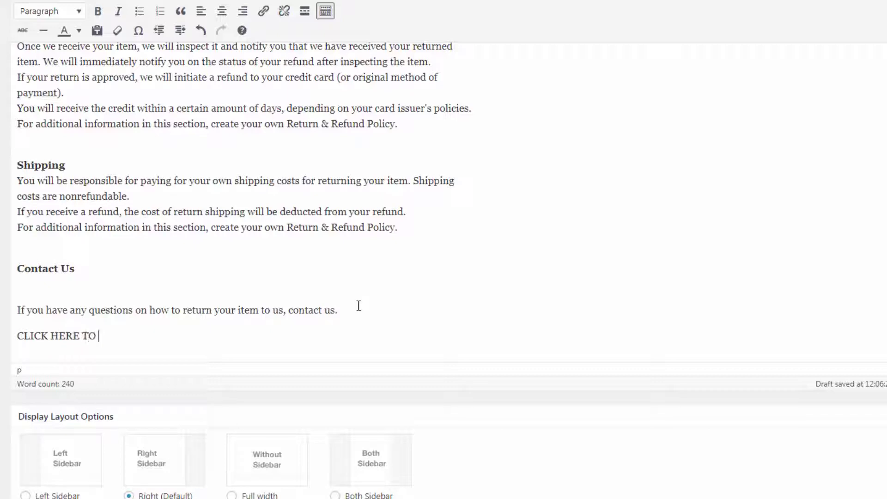
pyautogui.write('CONTA')
pyautogui.write('CT US')
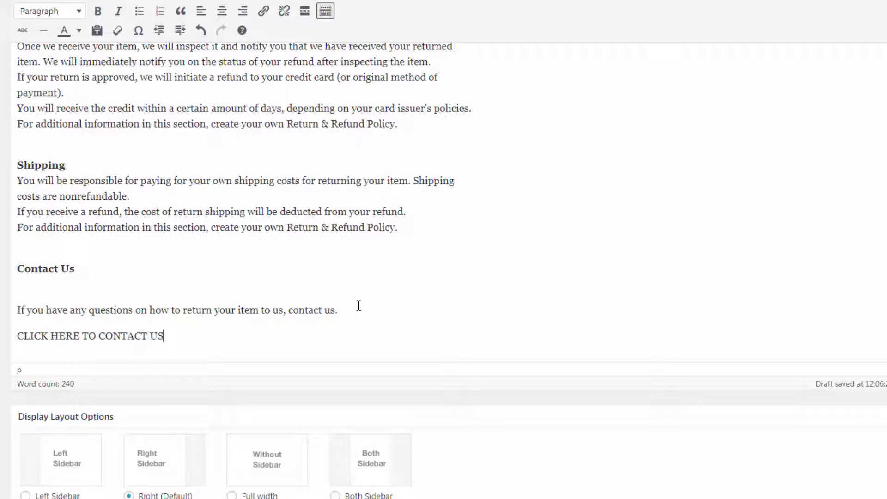
# - Link the CLICK HERE TO CONTACT US line to the site's Contact Us page
pyautogui.moveTo(175, 335); pyautogui.dragTo(19, 334)
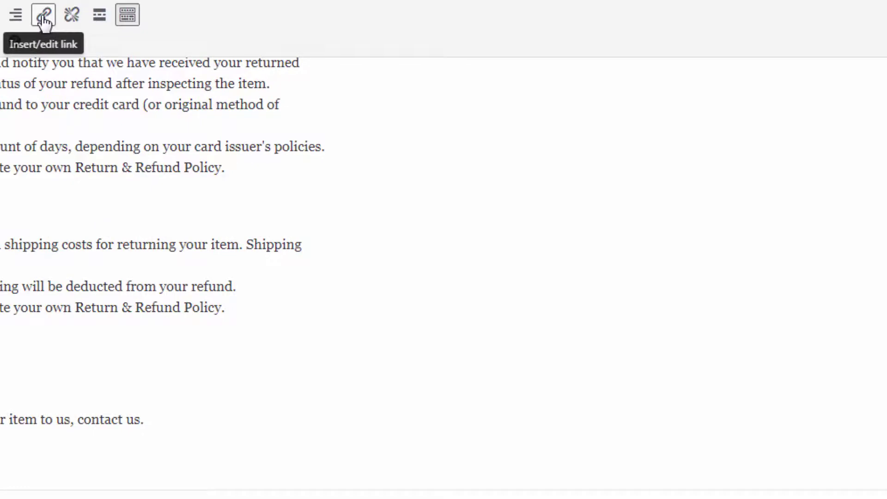
pyautogui.click(43, 20)
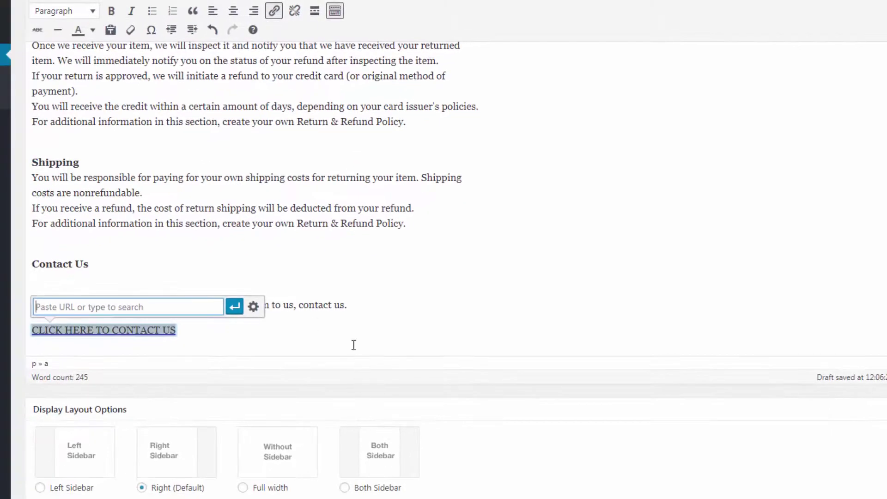
pyautogui.click(253, 307)
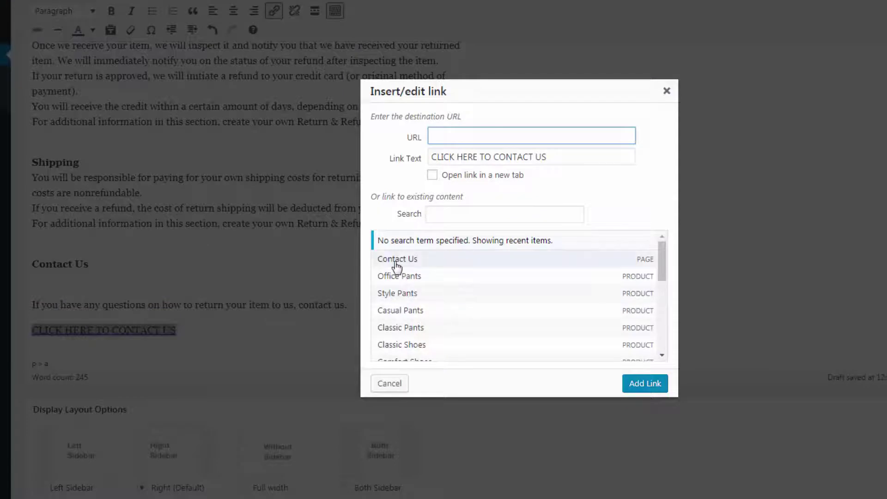
pyautogui.click(390, 263)
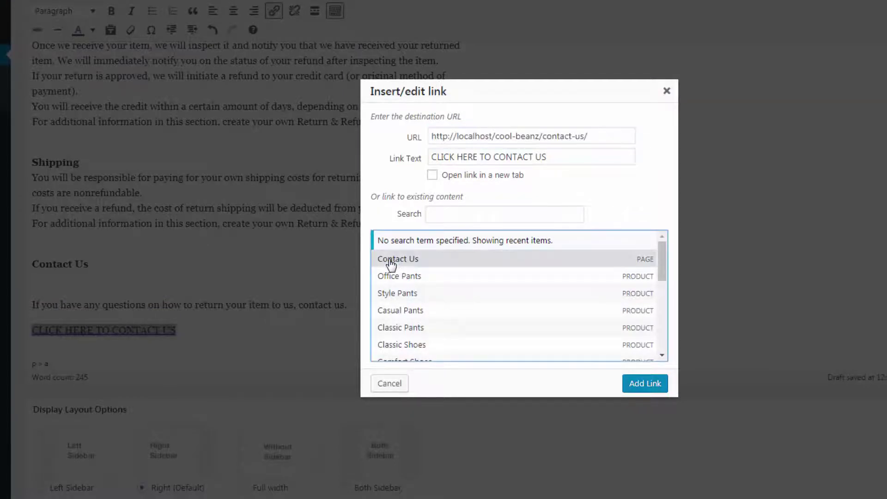
pyautogui.click(645, 383)
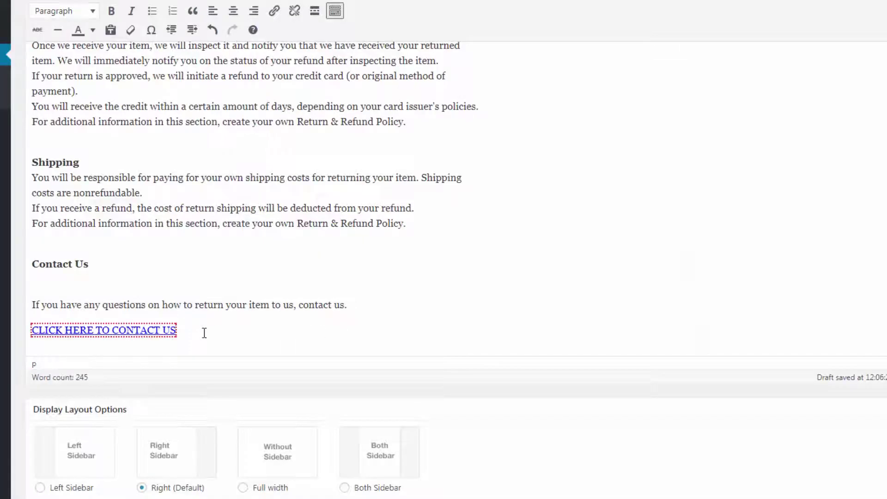
pyautogui.scroll(3, 493, 289)
pyautogui.scroll(3, 494, 284)
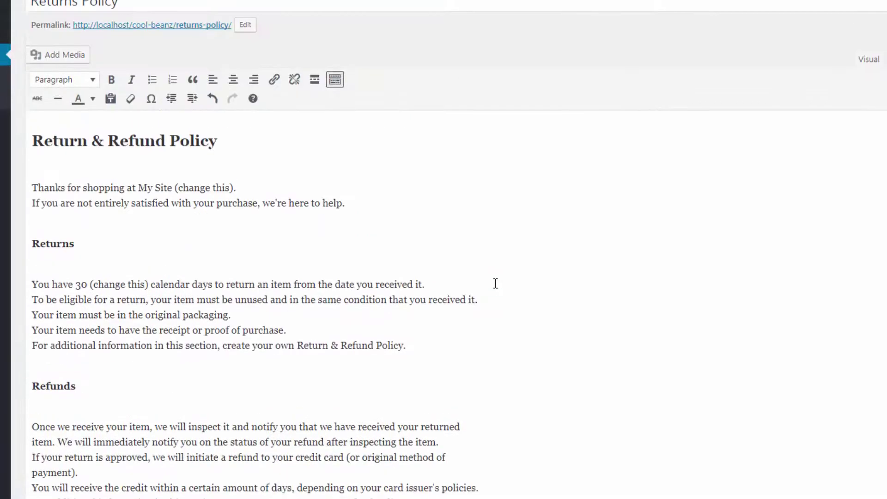
pyautogui.scroll(2, 496, 282)
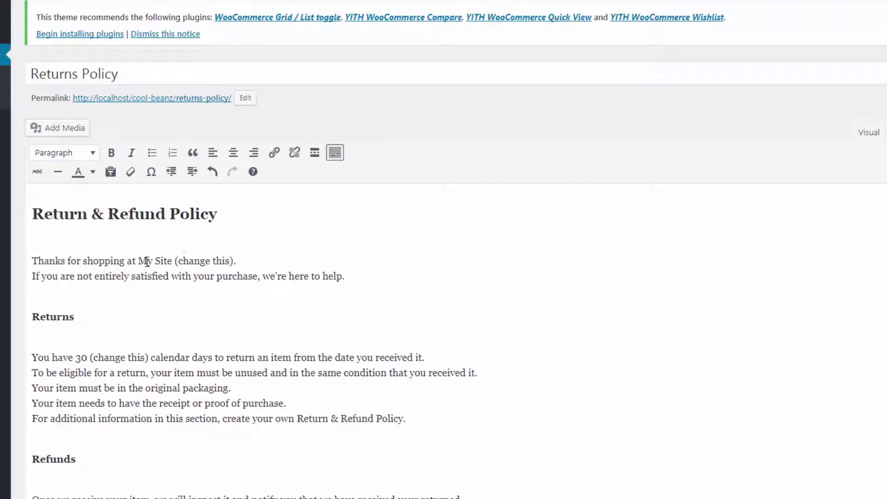
# - Replace the placeholder store name in the opening line with Cool - Beanz
pyautogui.moveTo(139, 260); pyautogui.dragTo(240, 260)
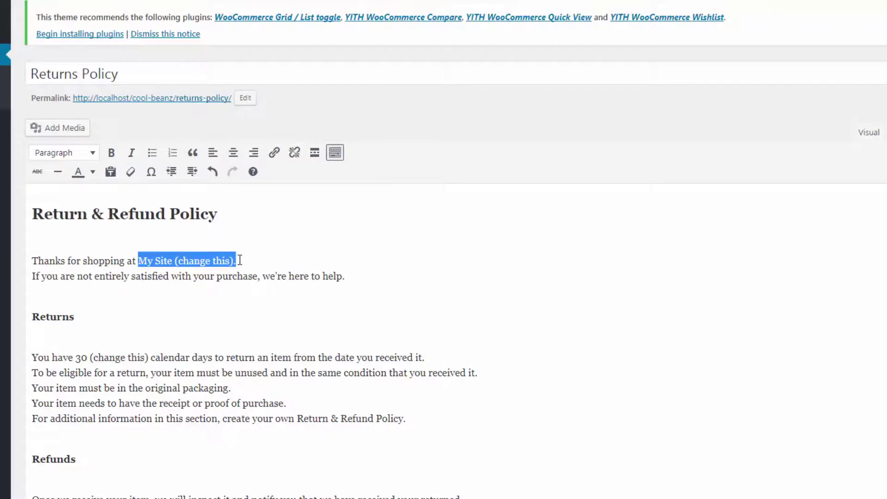
pyautogui.write('Cool')
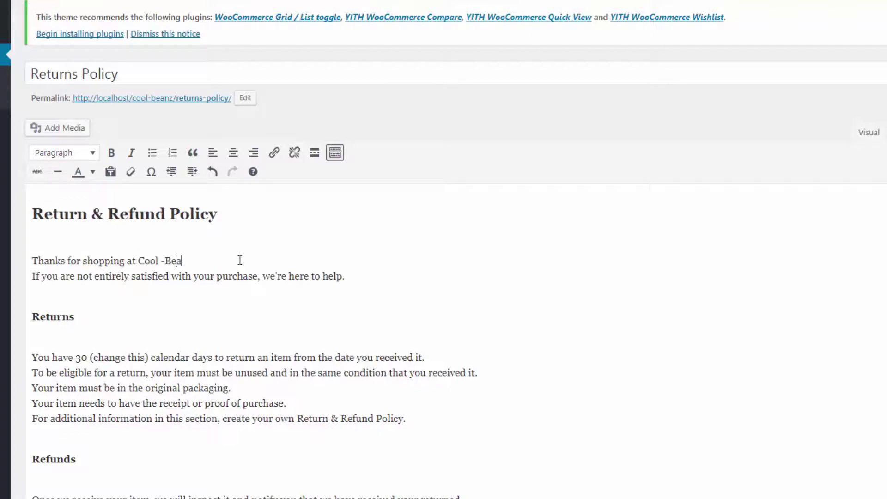
pyautogui.write('nz')
pyautogui.click(165, 262)
pyautogui.scroll(-1, 362, 283)
pyautogui.scroll(-1, 364, 284)
pyautogui.scroll(-2, 364, 284)
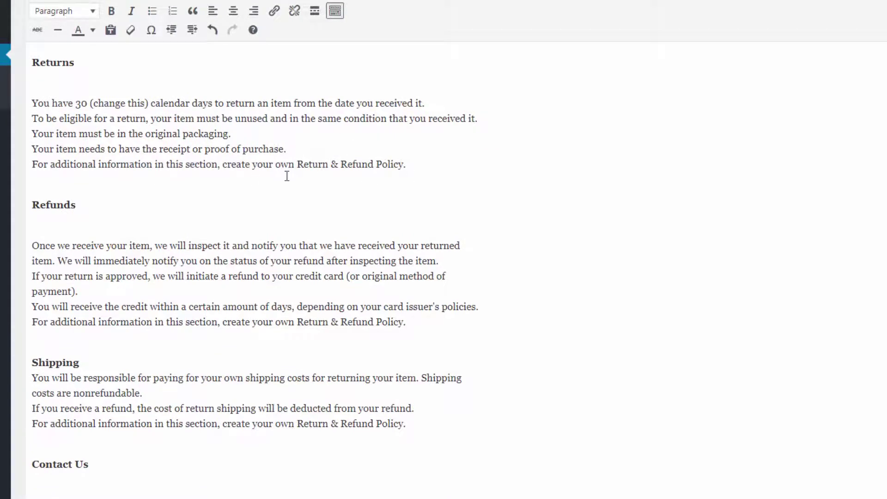
pyautogui.scroll(-1, 97, 215)
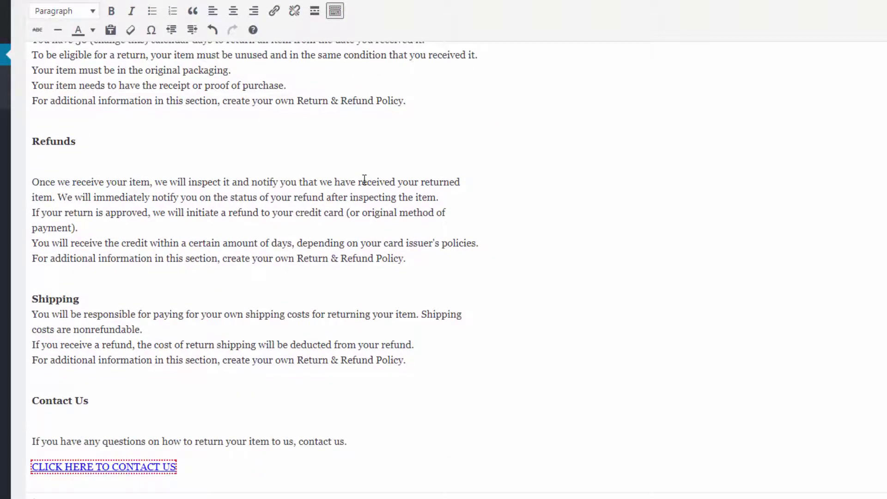
pyautogui.scroll(-1, 364, 181)
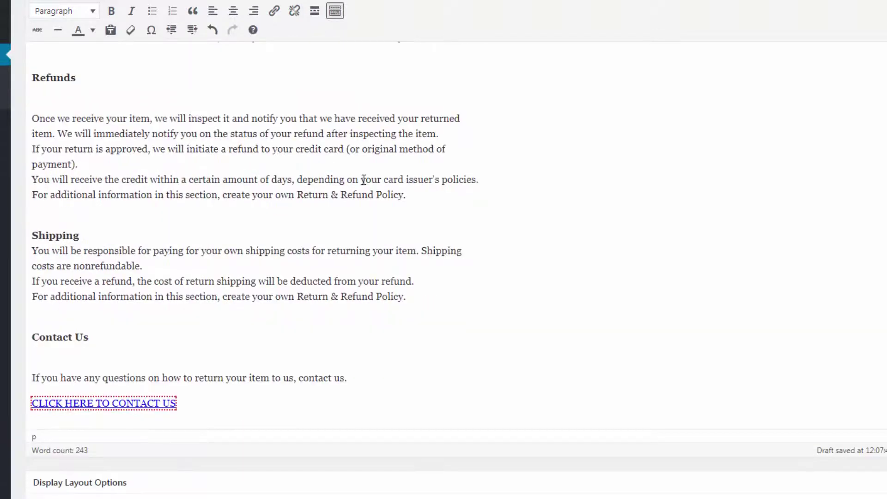
pyautogui.scroll(-2, 362, 180)
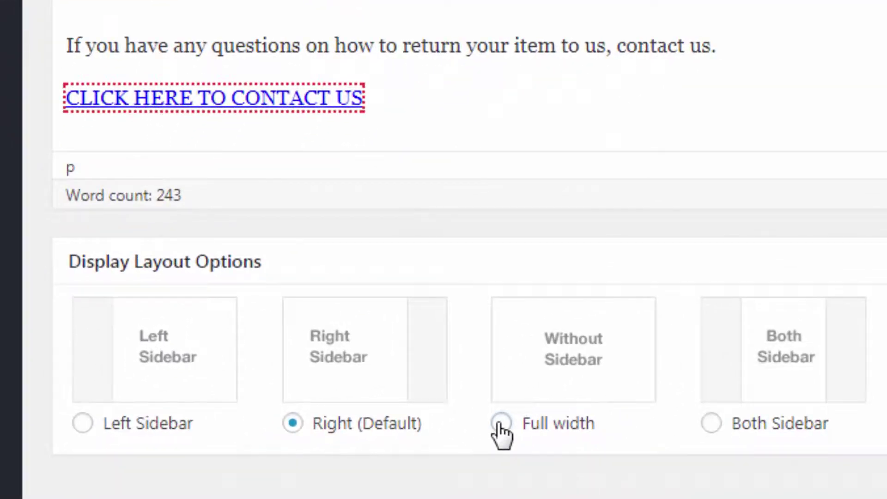
# - Set the page's Display Layout to Full width with no sidebar
pyautogui.click(501, 423)
pyautogui.scroll(5, 445, 250)
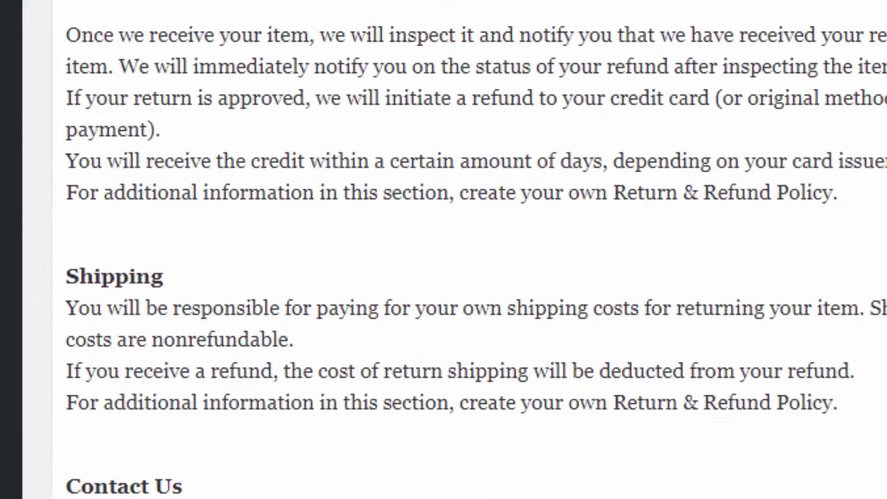
pyautogui.scroll(3, 444, 250)
pyautogui.scroll(3, 444, 250)
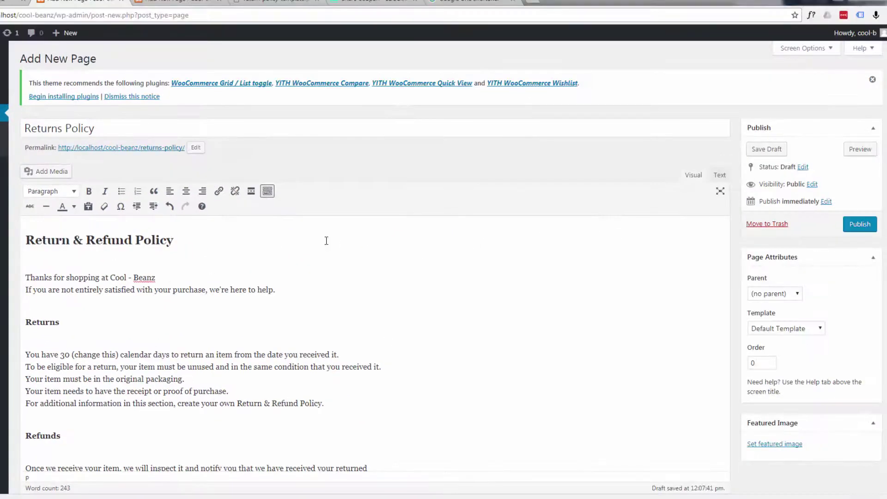
# - Publish the Returns Policy page and preview it on the Cool-BeanZ storefront
pyautogui.click(858, 229)
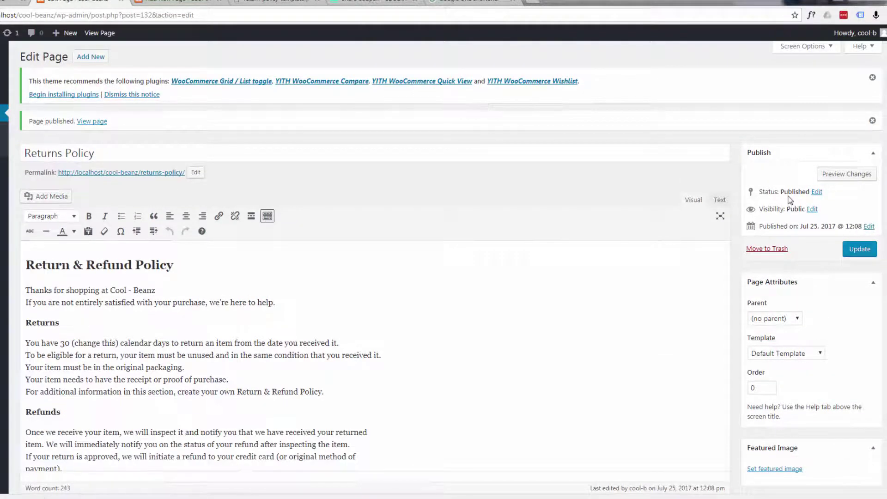
pyautogui.click(832, 177)
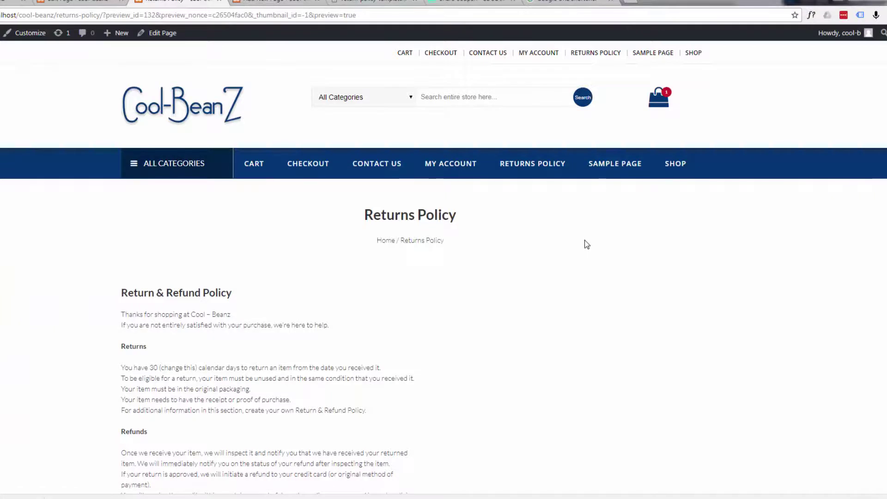
pyautogui.scroll(-2, 585, 243)
pyautogui.scroll(-1, 586, 244)
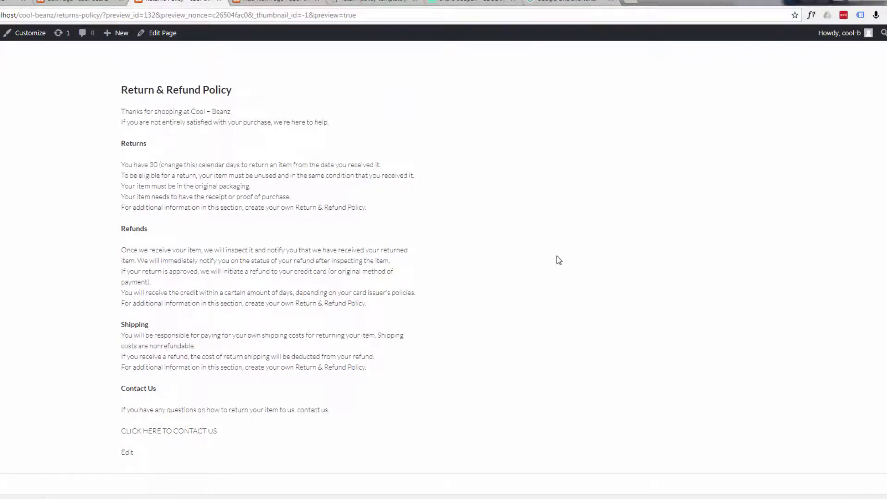
pyautogui.click(175, 435)
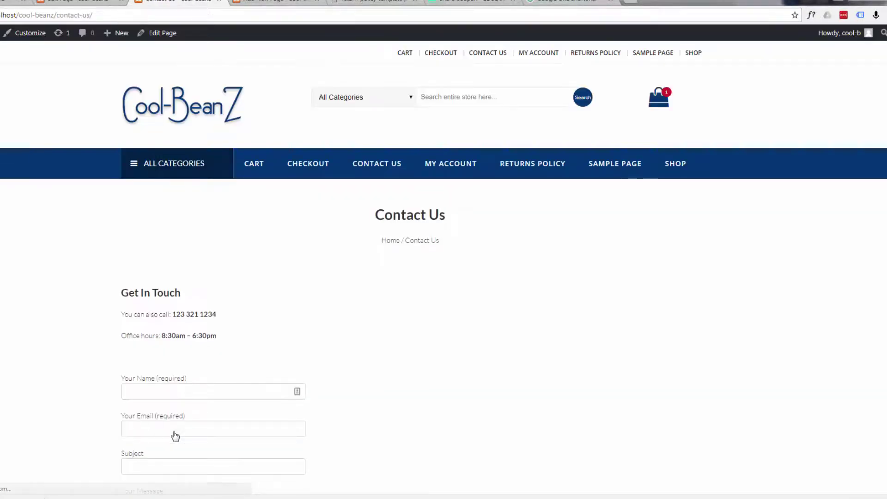
pyautogui.scroll(-2, 278, 389)
pyautogui.scroll(-2, 277, 388)
pyautogui.scroll(-2, 277, 389)
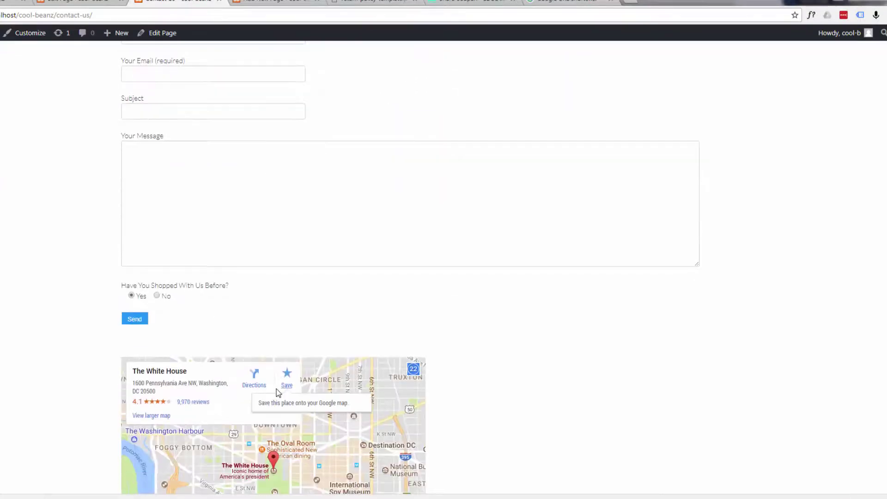
pyautogui.scroll(3, 276, 392)
pyautogui.scroll(2, 276, 391)
pyautogui.scroll(1, 276, 392)
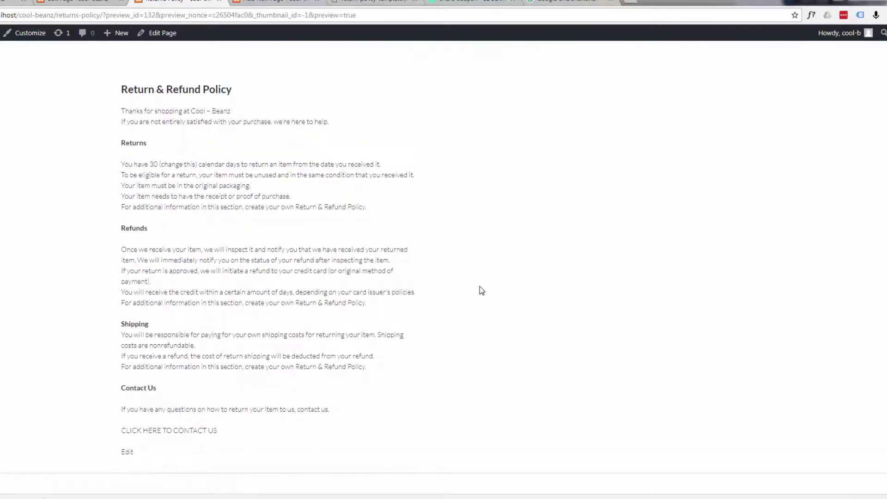
pyautogui.scroll(1, 480, 291)
pyautogui.scroll(2, 480, 291)
pyautogui.scroll(1, 483, 292)
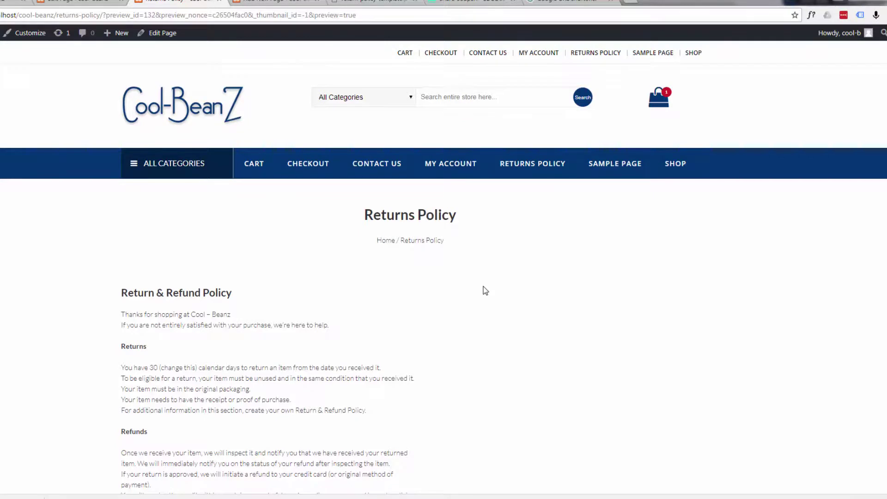
pyautogui.scroll(-1, 484, 291)
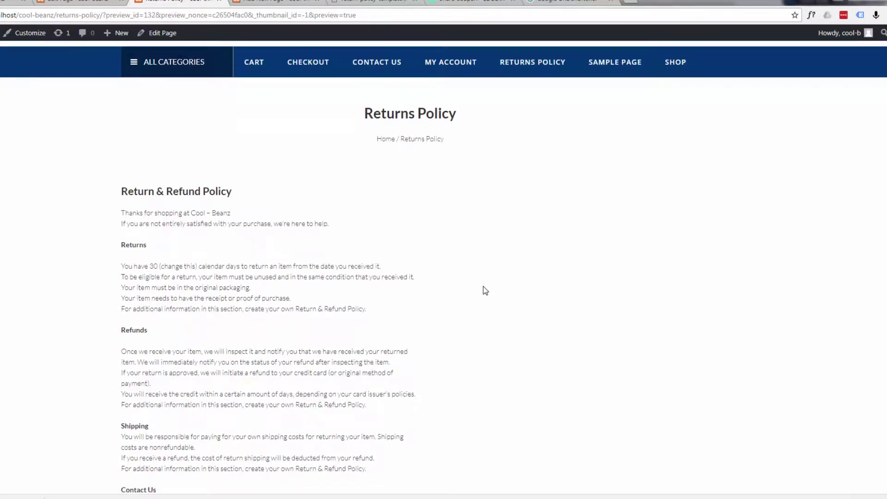
pyautogui.scroll(-1, 485, 290)
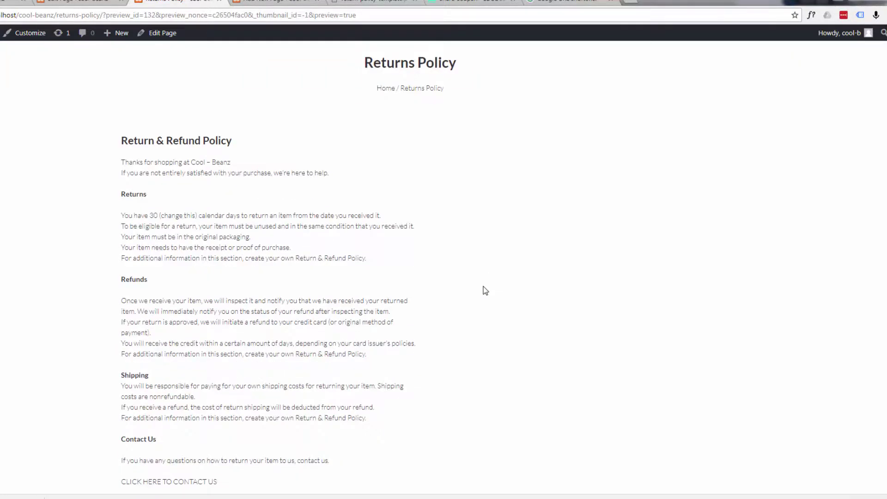
pyautogui.scroll(2, 484, 291)
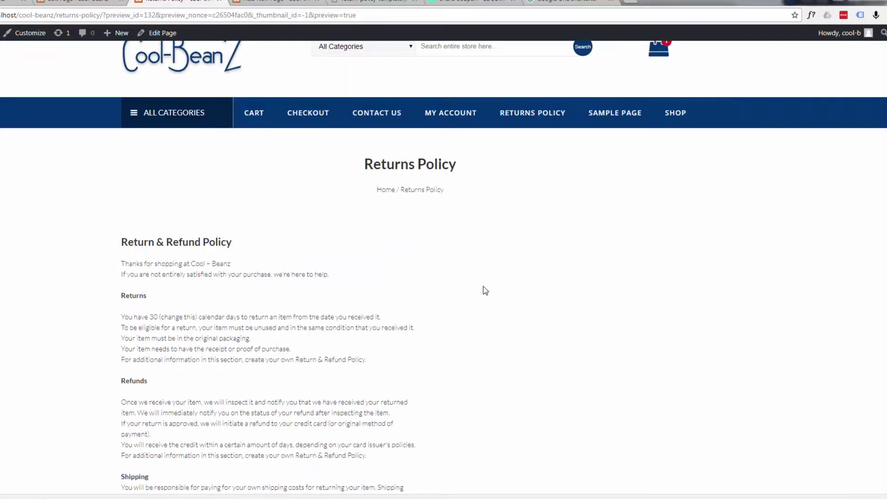